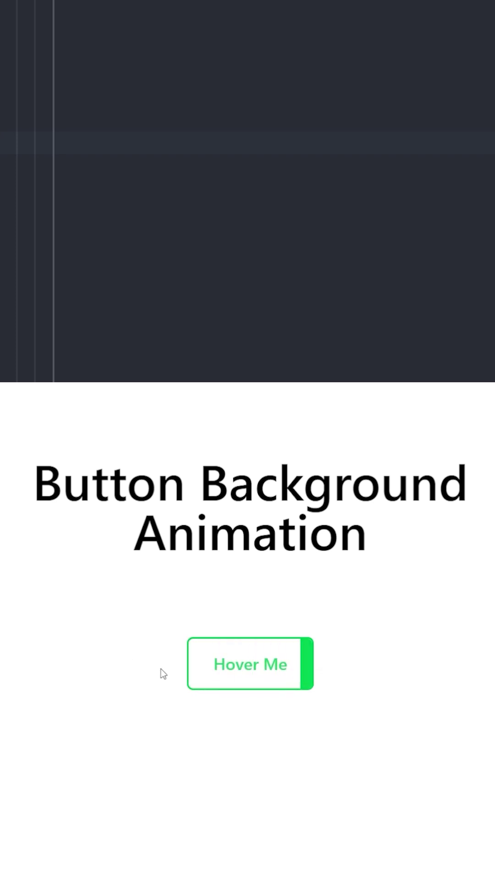
pyautogui.write('b')
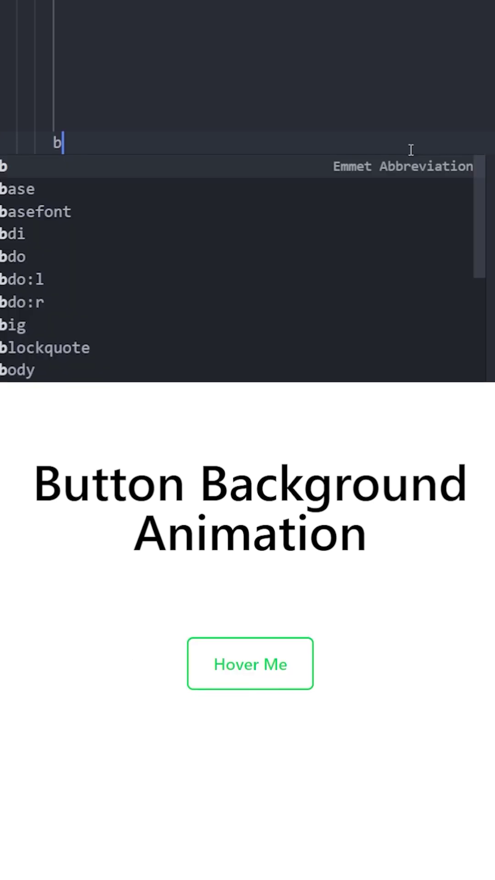
pyautogui.write('utton')
# Step: Create a button with className 'relative overflow-hidden px-6 py-3 font-semibold text-green-500 border-2 border-green-500 rounded-md group cursor-pointer'
pyautogui.press('Tab')
pyautogui.write('c')
pyautogui.press('Tab')
pyautogui.write('re')
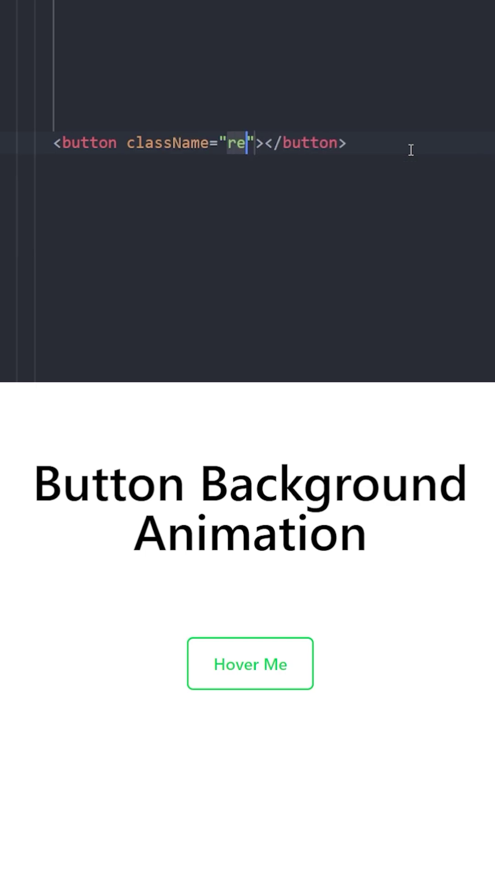
pyautogui.write('lative overflow-h')
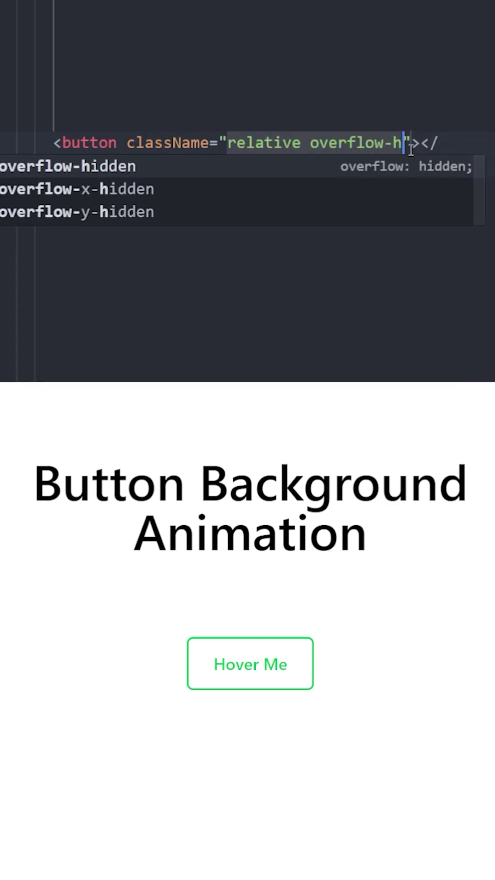
pyautogui.write('idden px-6 ')
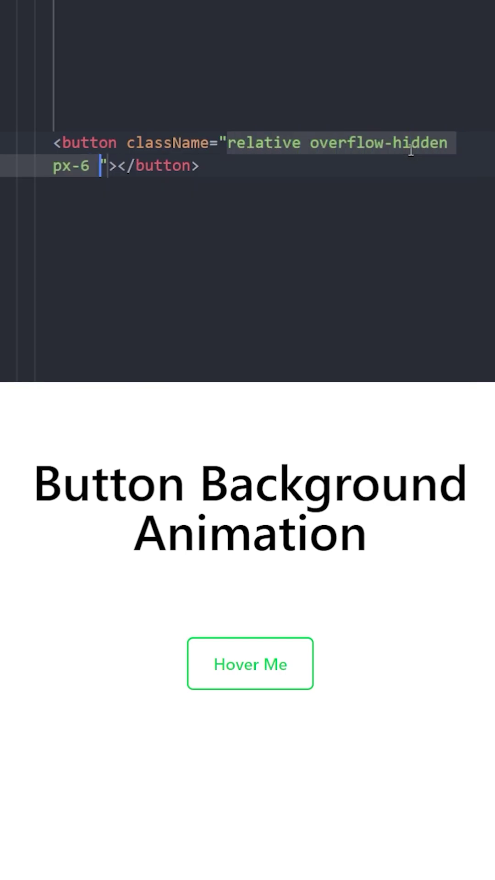
pyautogui.write('py-3 font-semibold')
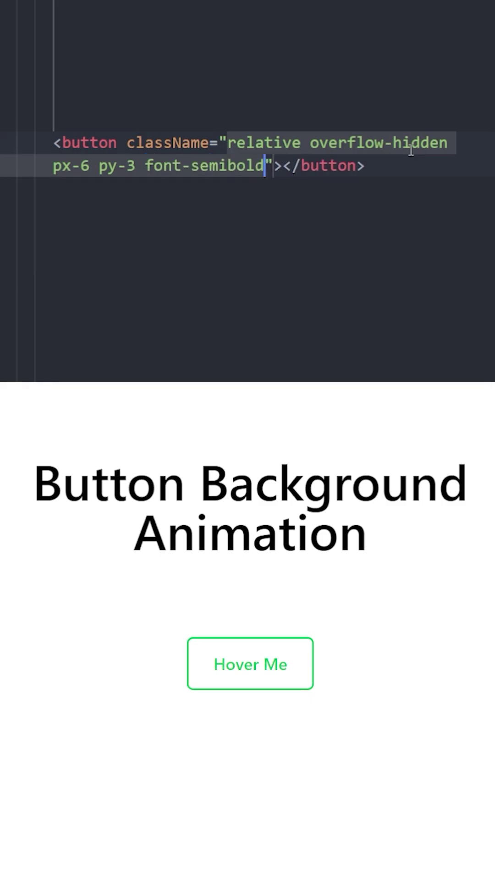
pyautogui.write(' text-g')
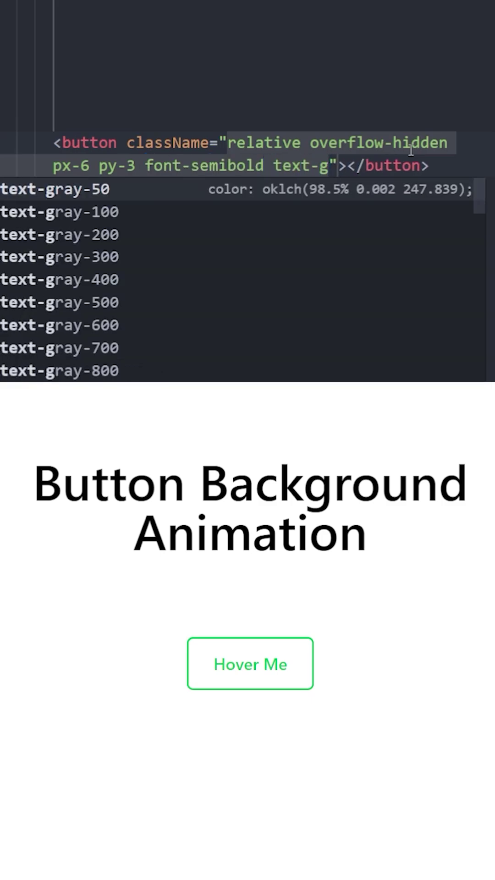
pyautogui.write('reen-500 bo')
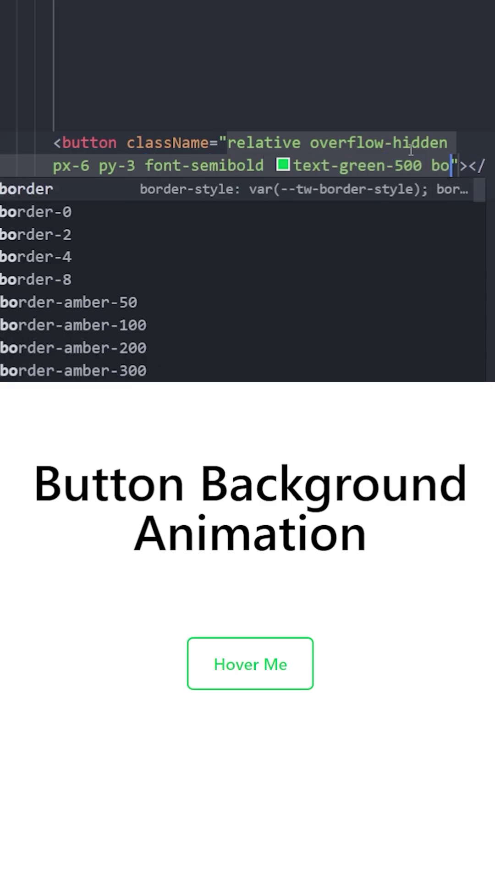
pyautogui.write('rder-2')
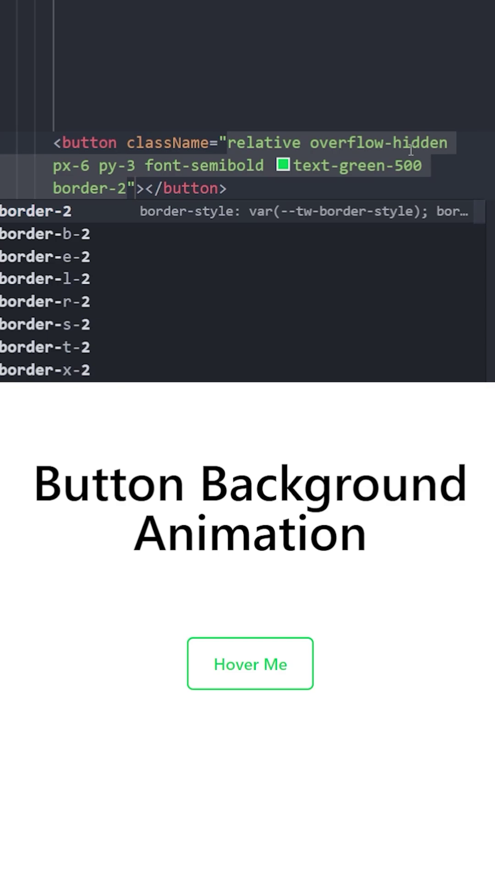
pyautogui.write(' border-green-500 r')
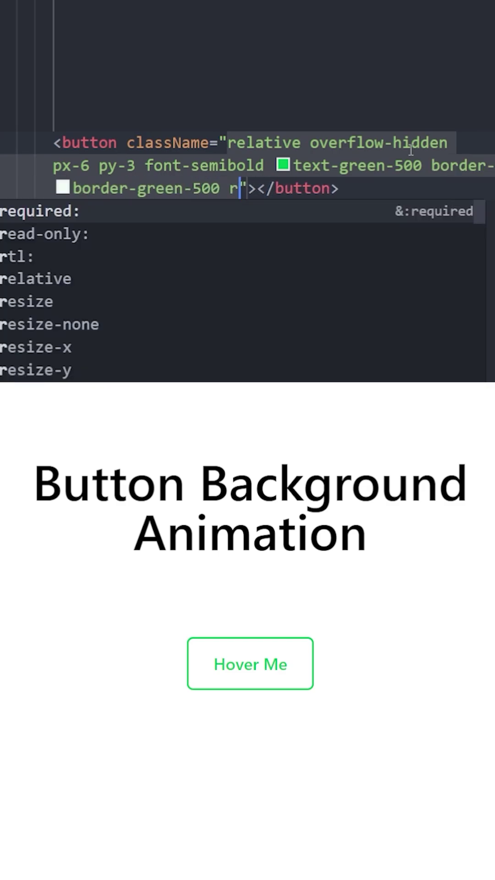
pyautogui.write('ounded-md ')
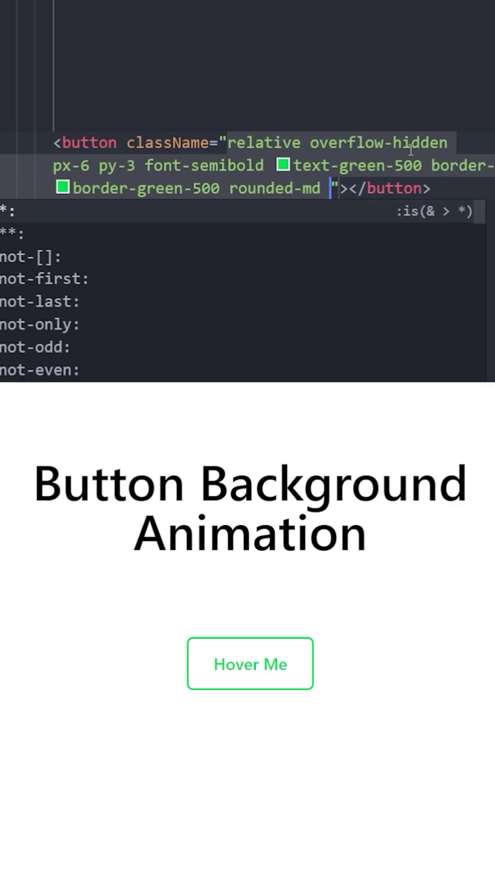
pyautogui.write('group cursor')
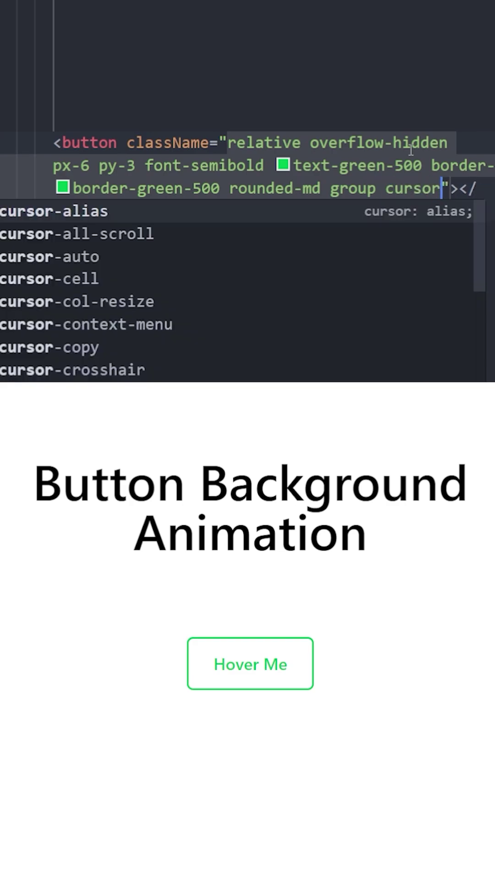
pyautogui.write('-pointer')
pyautogui.press('Right')
pyautogui.press('Right')
# Step: Add two empty span elements inside the button
pyautogui.press('Return')
pyautogui.write('s')
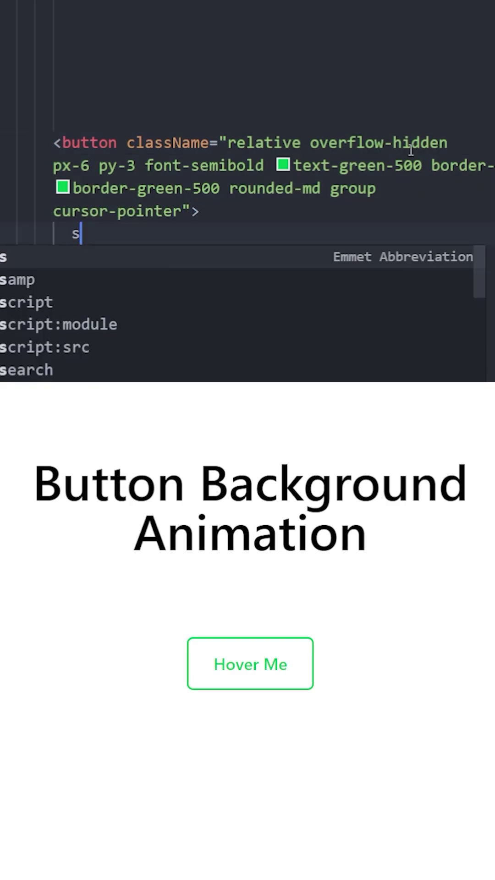
pyautogui.write('pan')
pyautogui.press('Tab')
pyautogui.press('End')
pyautogui.press('Return')
pyautogui.write('span')
pyautogui.press('Tab')
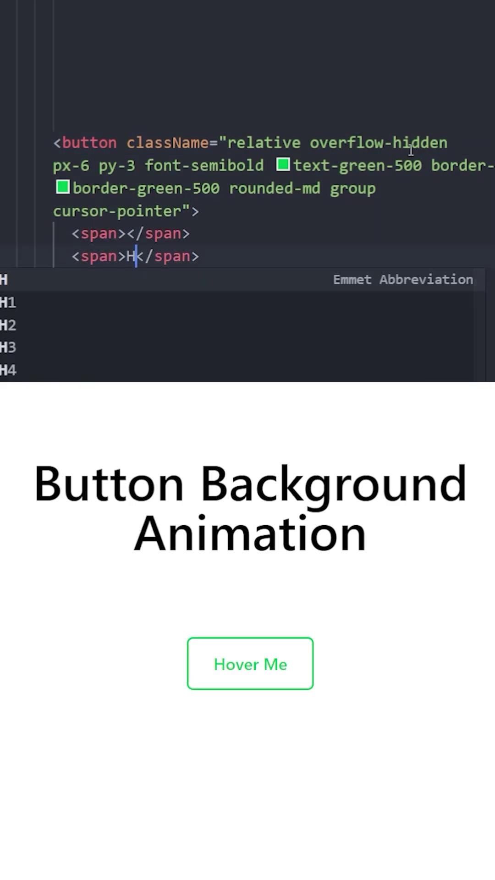
pyautogui.write('Hover Me')
pyautogui.press('Up')
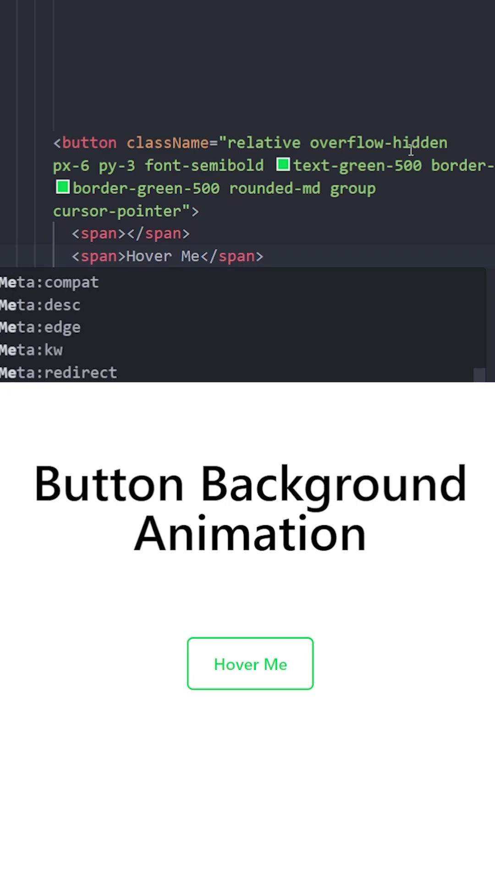
pyautogui.press('Escape')
pyautogui.press('Up')
# Step: Give the first span className 'absolute inset-0 bg-green-500 translate-x-full'
pyautogui.click(77, 235)
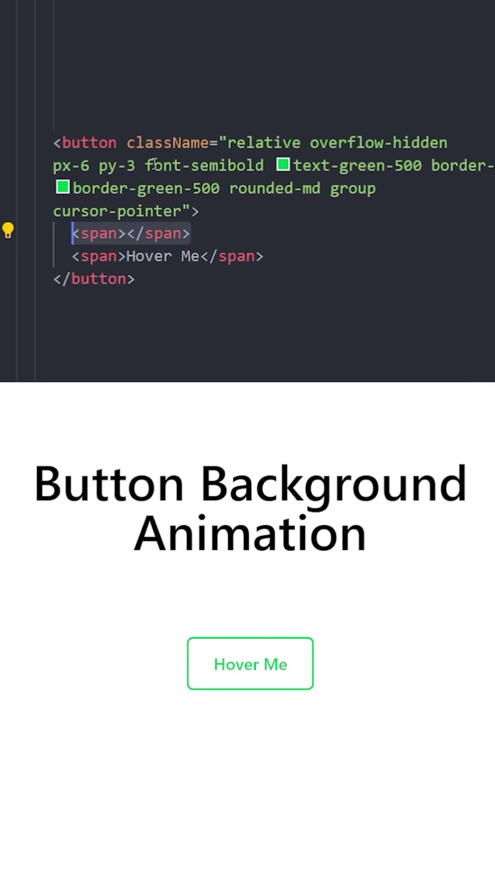
pyautogui.press('End')
pyautogui.write('clas')
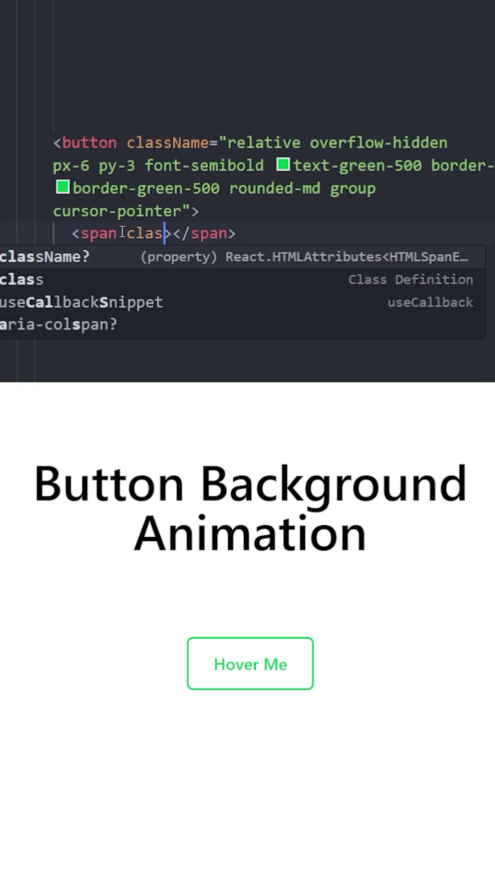
pyautogui.press('Tab')
pyautogui.write('absolu')
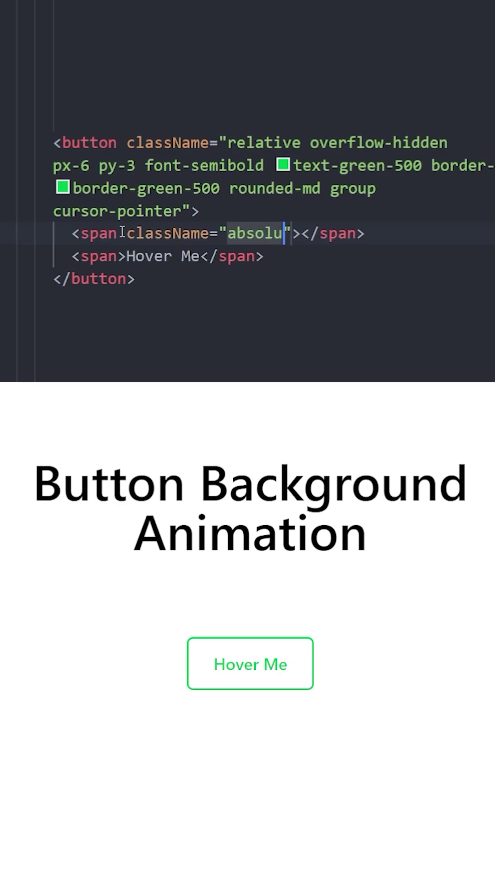
pyautogui.write('te inset-0 bg-gr')
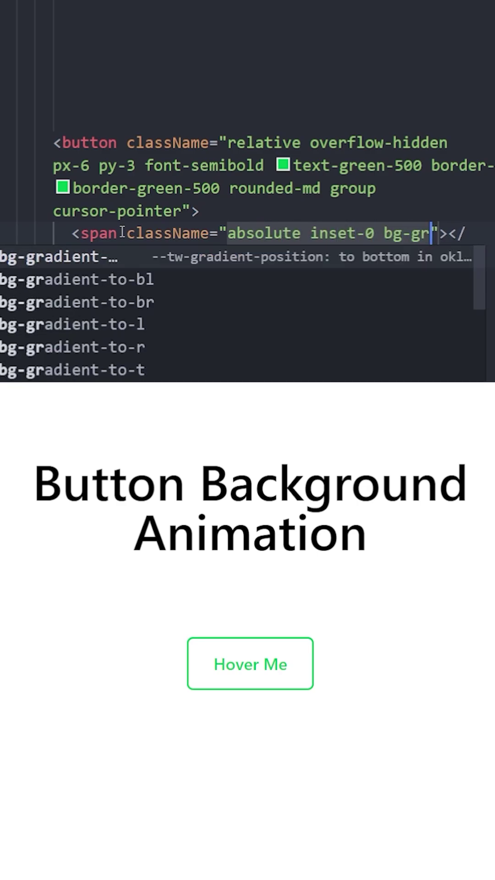
pyautogui.press('BackSpace')
pyautogui.press('BackSpace')
pyautogui.write('green-500')
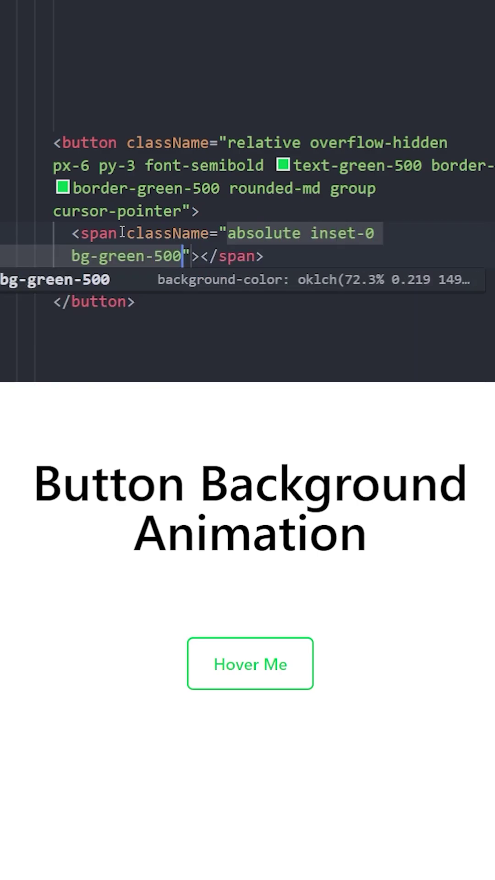
pyautogui.press('Escape')
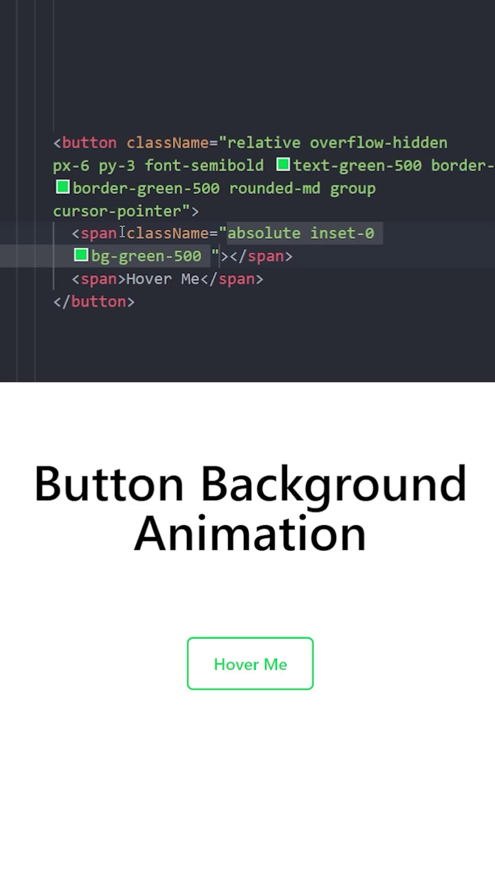
pyautogui.write('transalate')
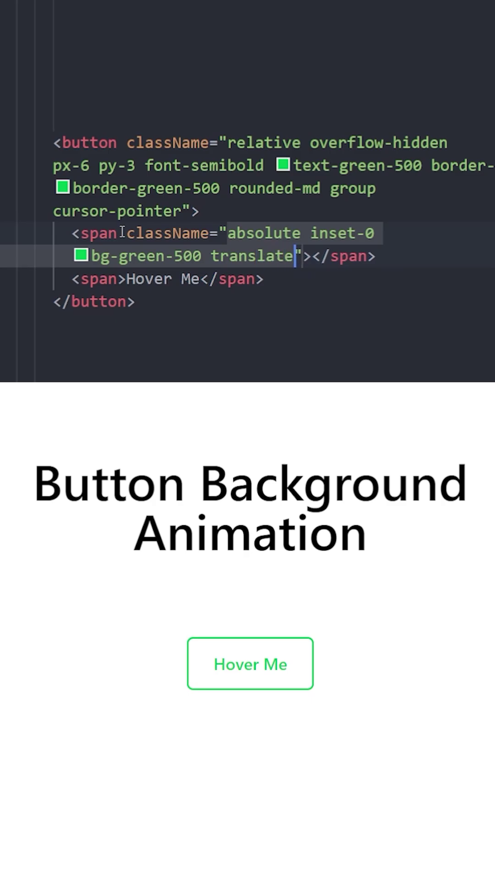
pyautogui.write('-x-full')
pyautogui.moveTo(361, 256); pyautogui.dragTo(229, 256)
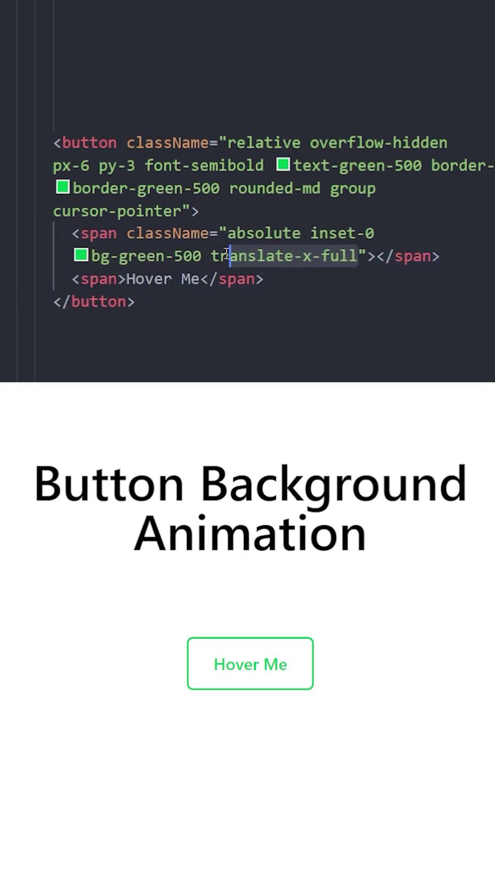
pyautogui.click(279, 278)
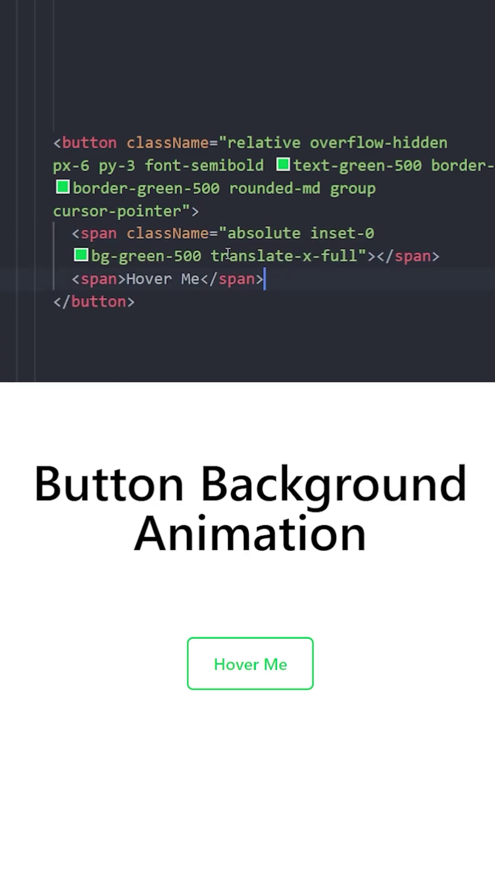
# Step: Append 'group-hover:translate-x-0 transition-transform duration-500 ease-in-out' to the background span's classes
pyautogui.moveTo(73, 233); pyautogui.dragTo(456, 256)
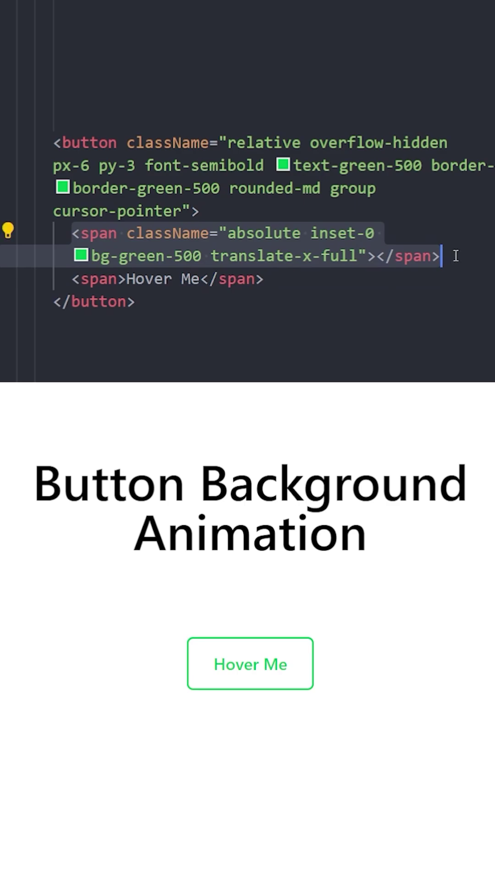
pyautogui.click(361, 256)
pyautogui.write('grou-hover:')
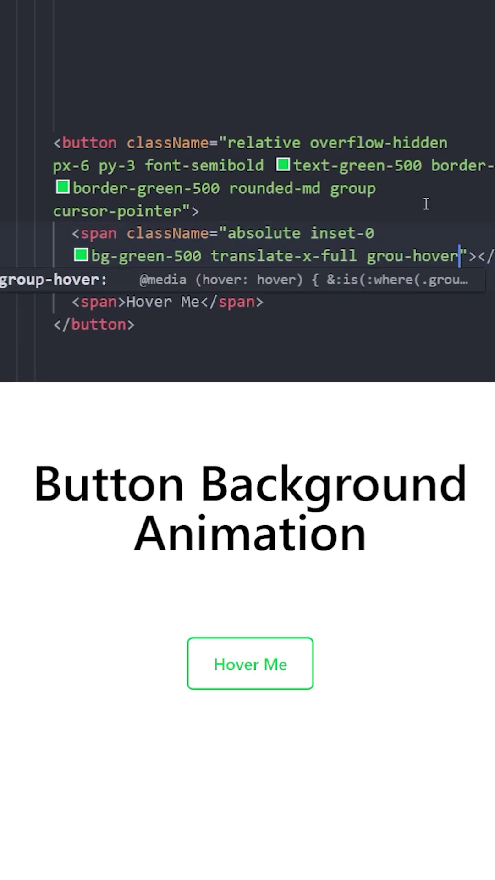
pyautogui.write('translate-x-0')
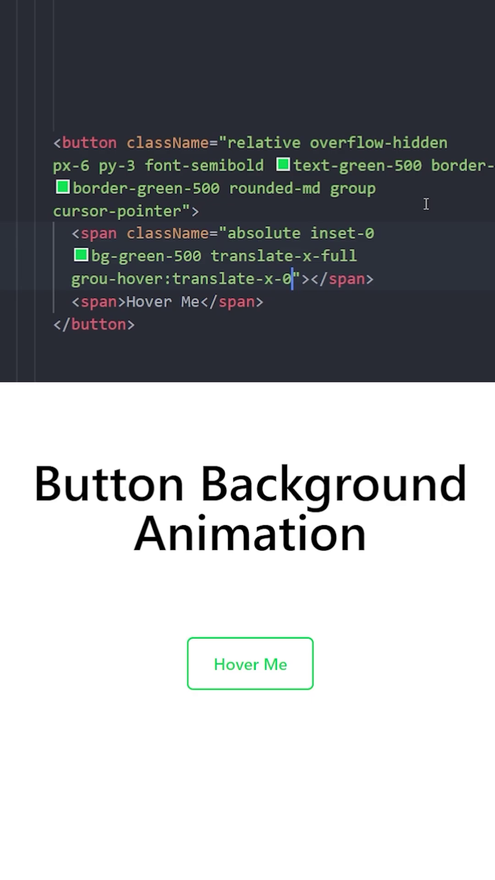
pyautogui.write(' transitio')
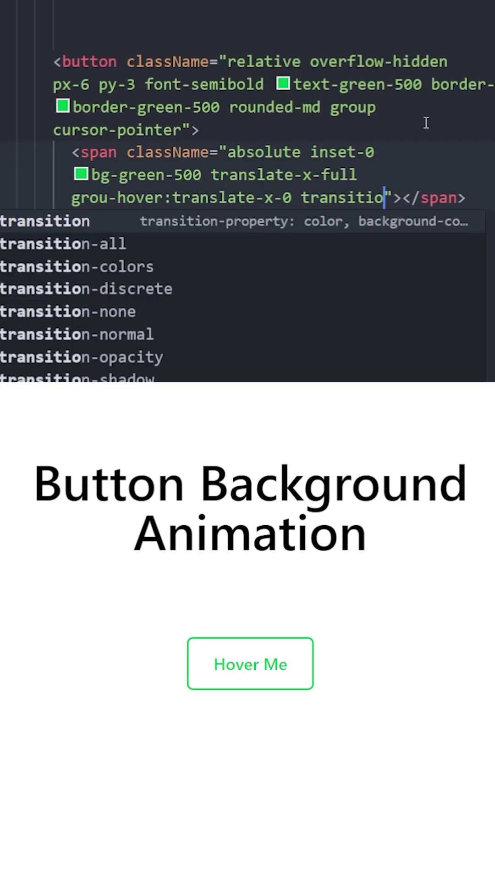
pyautogui.write('n-transform durat')
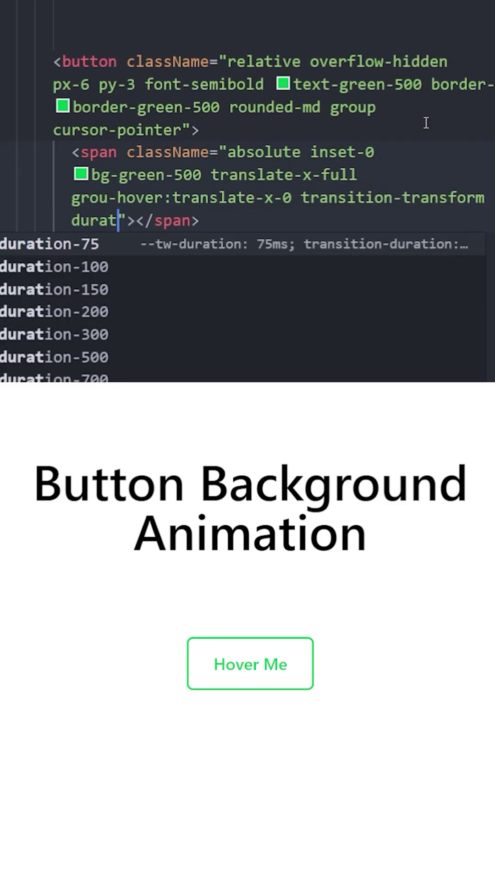
pyautogui.write('ion-500 ')
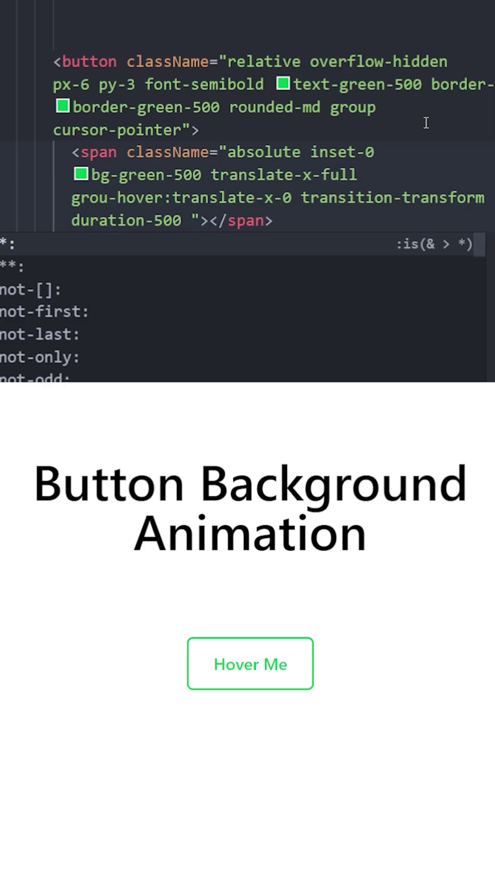
pyautogui.write('eas')
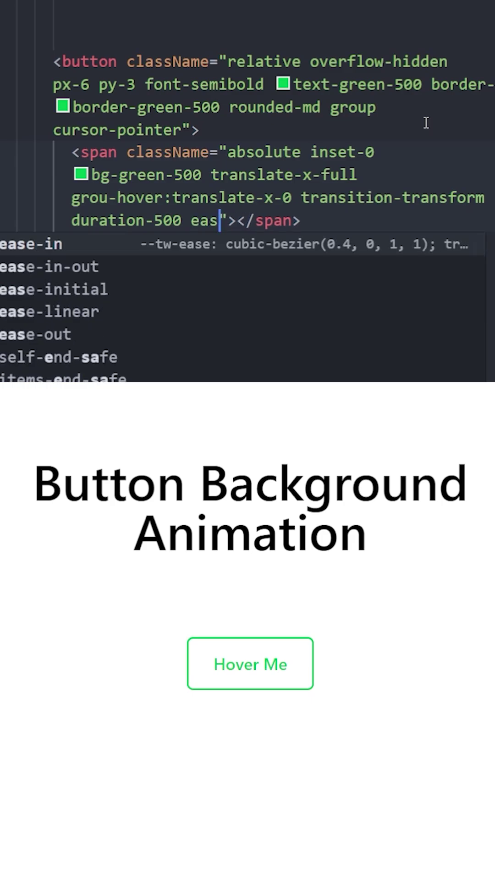
pyautogui.press('Down')
pyautogui.press('Return')
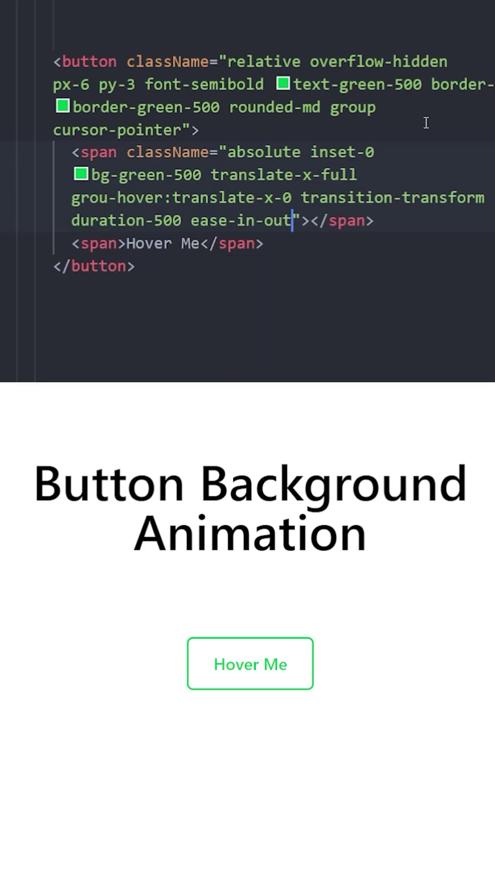
pyautogui.write('className="relative ')
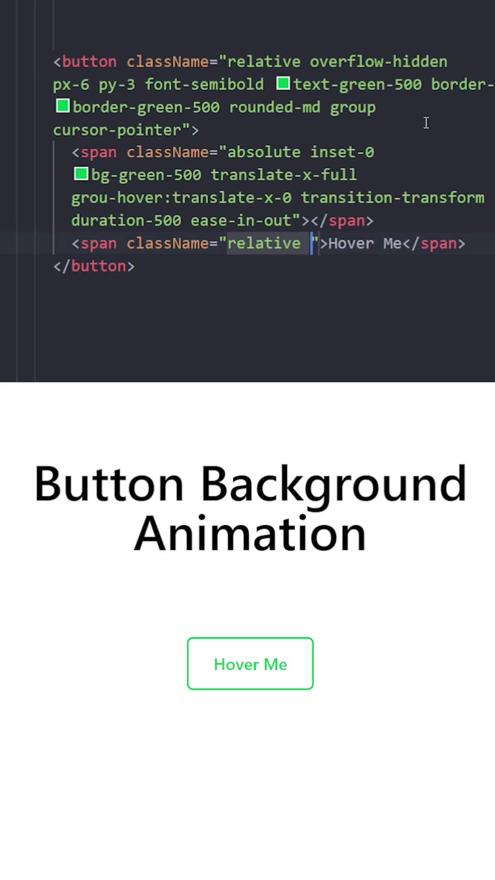
pyautogui.write('z-10')
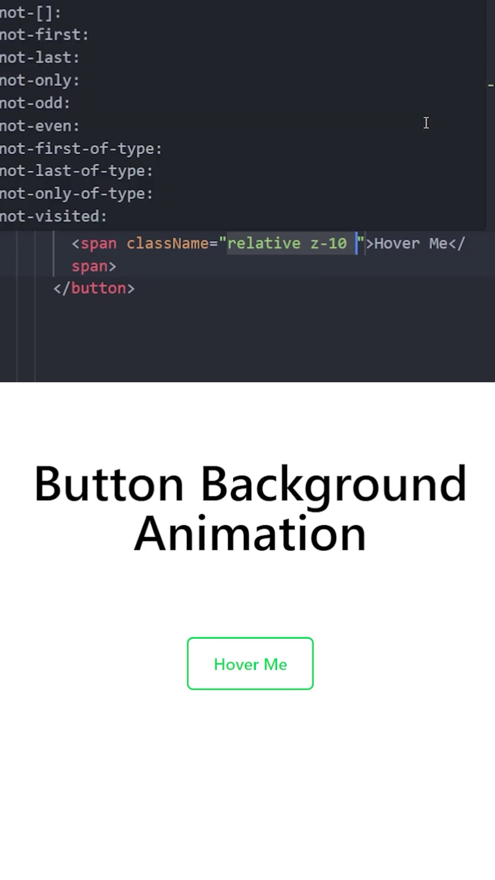
pyautogui.write(' group-hover:')
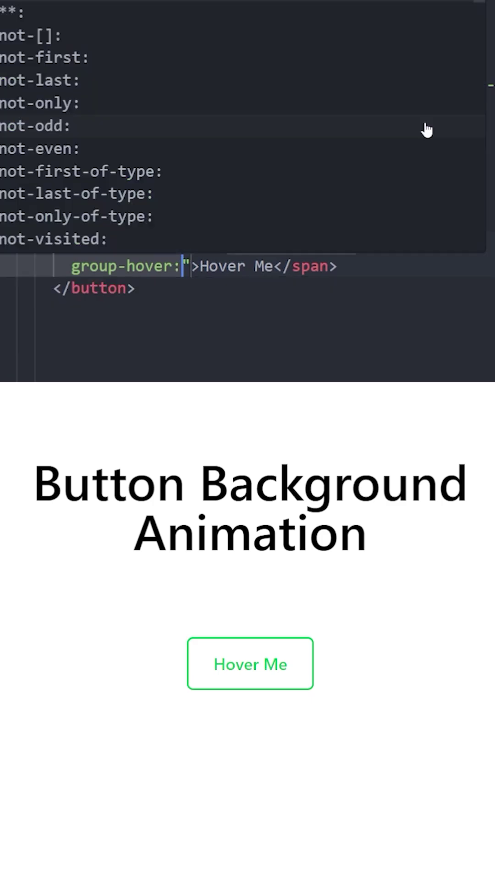
# Step: Give the label span 'relative z-10 group-hover:text-white transition-colors duration-500' and fix 'grou-hover' to 'group-hover'
pyautogui.press('Escape')
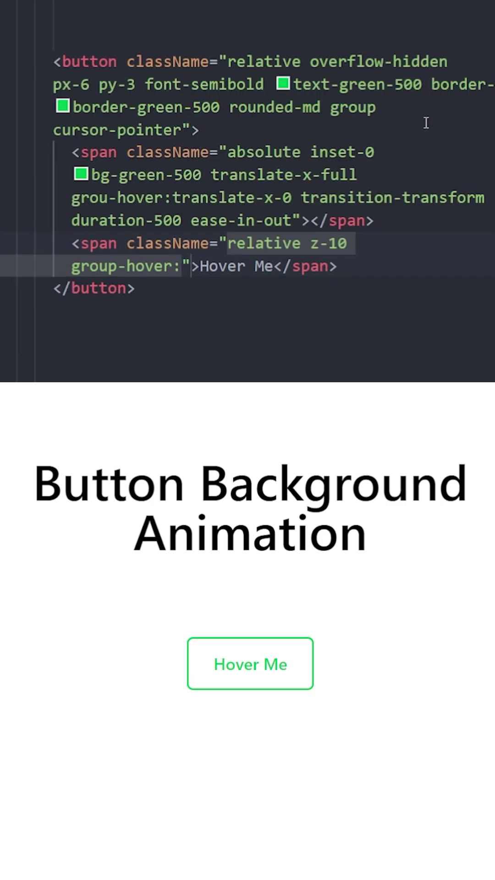
pyautogui.write('text-whitre')
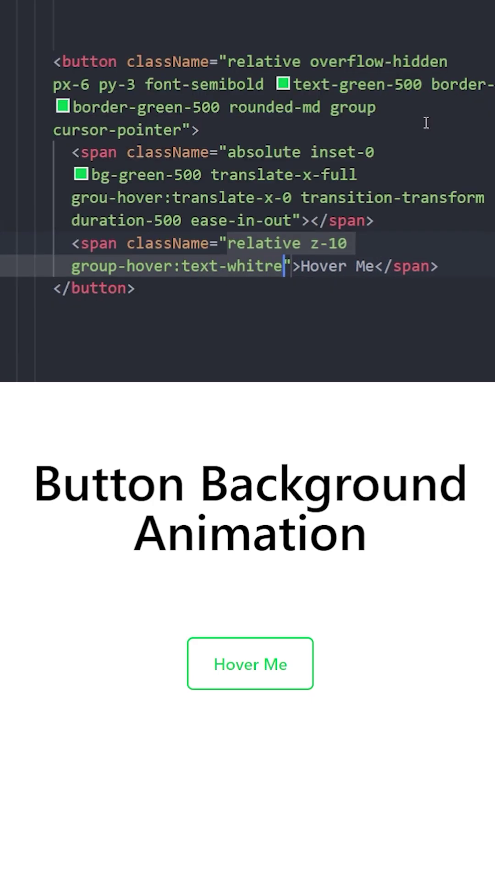
pyautogui.press('BackSpace')
pyautogui.press('BackSpace')
pyautogui.write('e ')
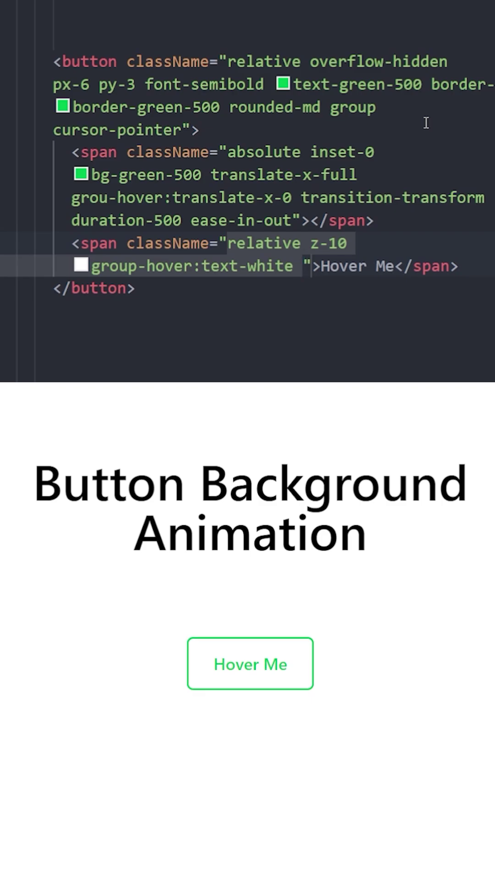
pyautogui.write('transiti')
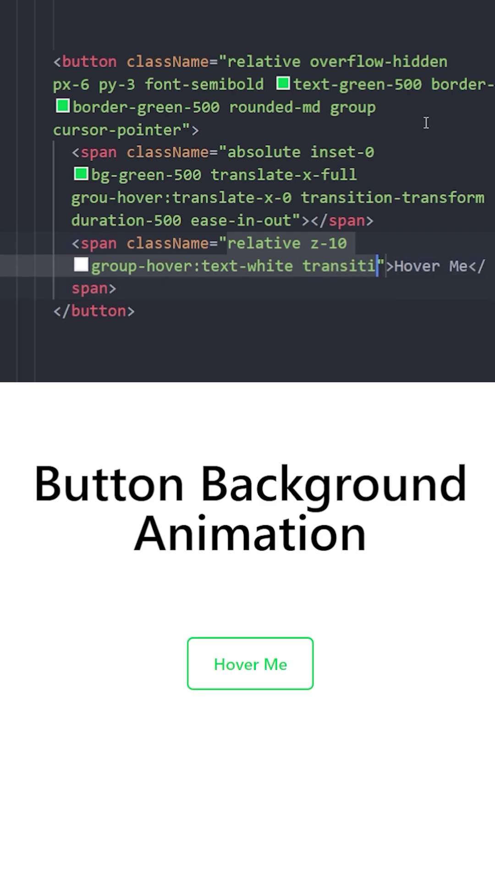
pyautogui.write('on-colors duration')
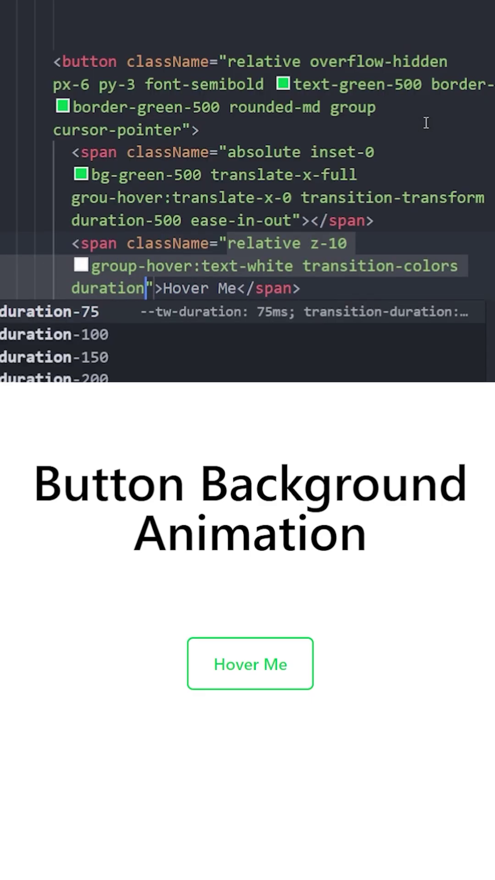
pyautogui.write('-500')
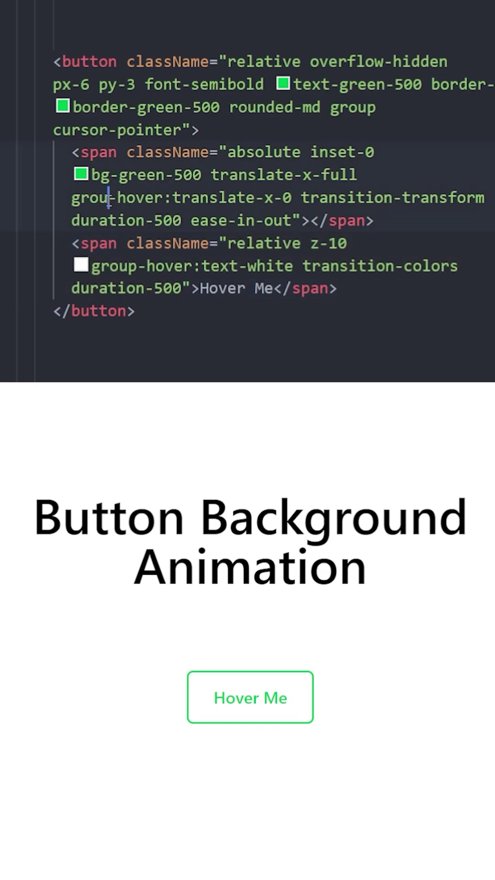
pyautogui.click(169, 176)
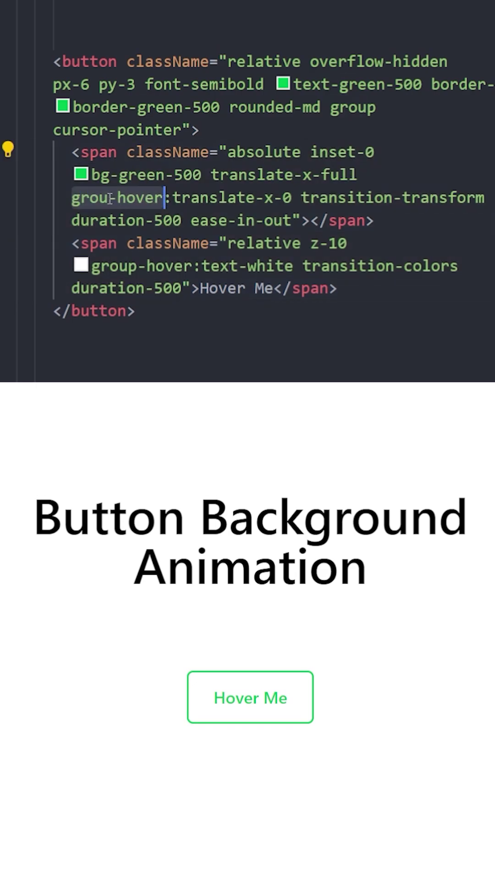
pyautogui.hotkey('ctrl', 'Left')
pyautogui.write('p')
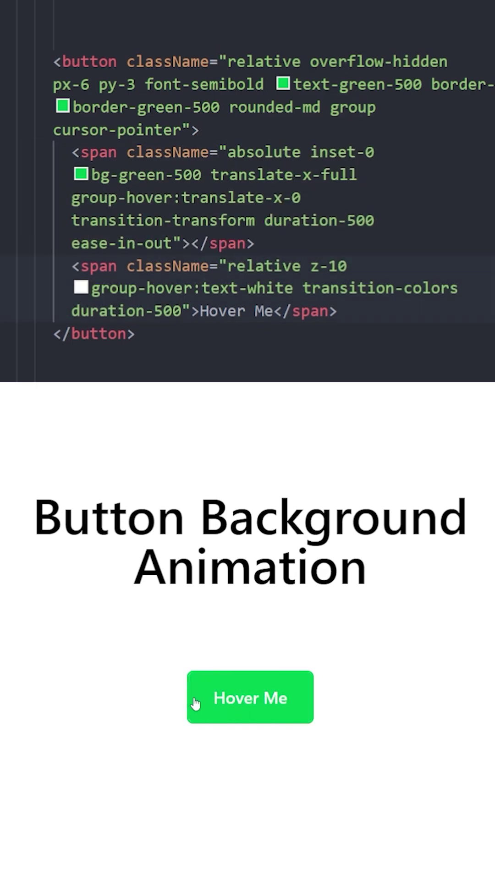